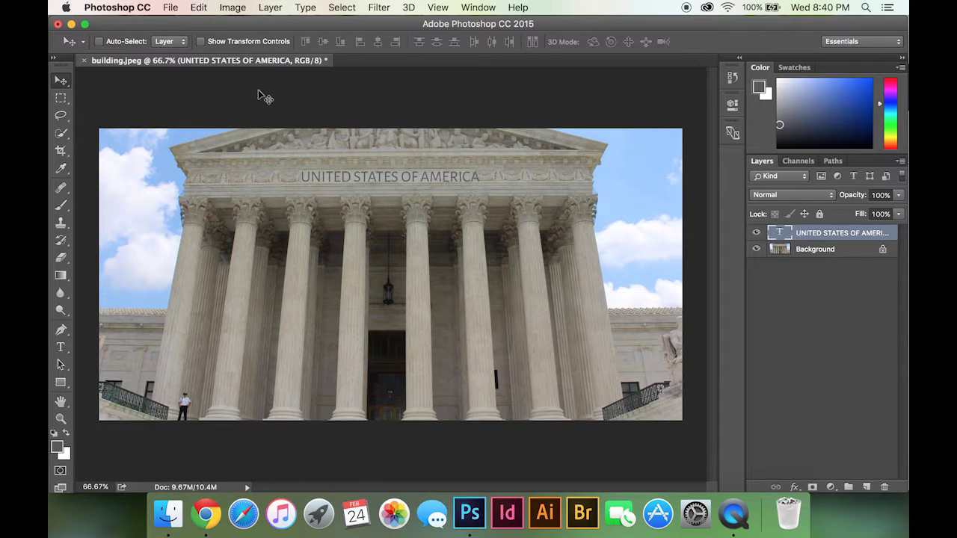
Step: Shift the UNITED STATES OF AMERICA text slightly to the left on the frieze, then load its outline as a selection and copy it
mouse_move(359, 170)
mouse_down()
mouse_move(361, 186)
mouse_move(356, 173)
mouse_up()
drag(363, 173, 357, 175)
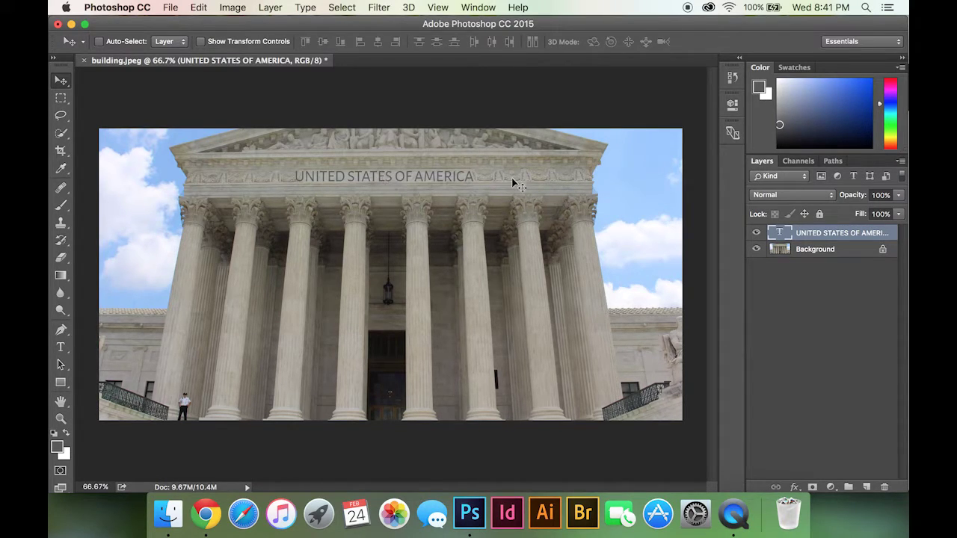
super+click(778, 234)
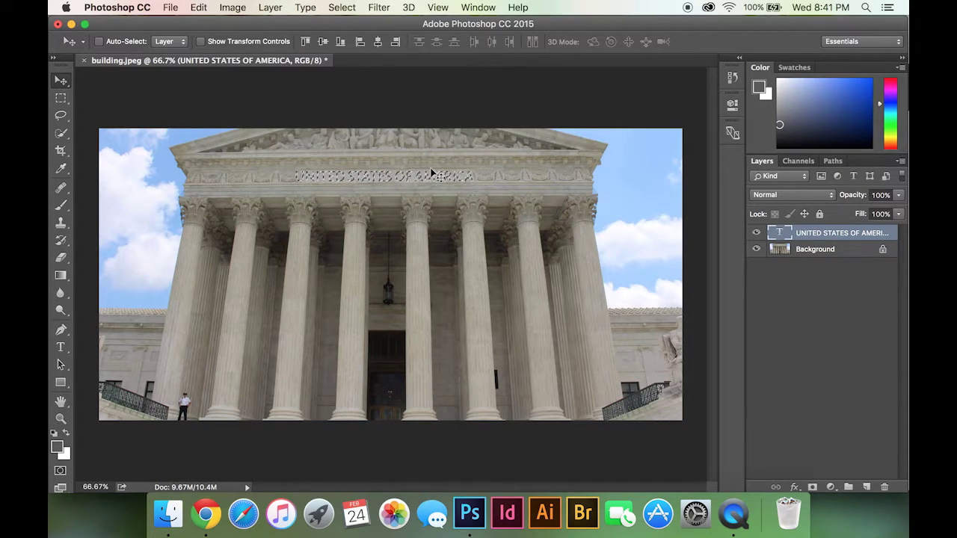
key(super)
key(super+c)
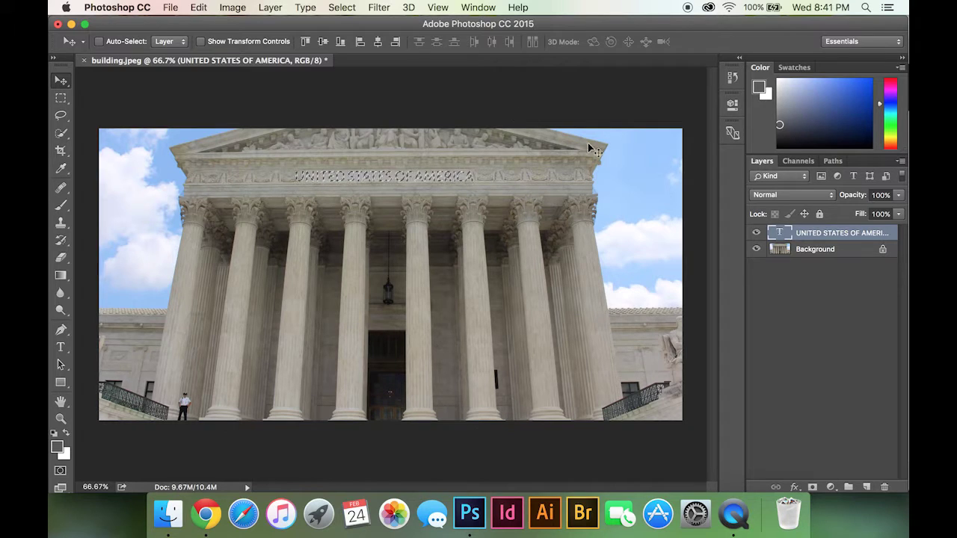
Step: Hide the text layer and add a new empty layer above it with nothing selected
click(756, 235)
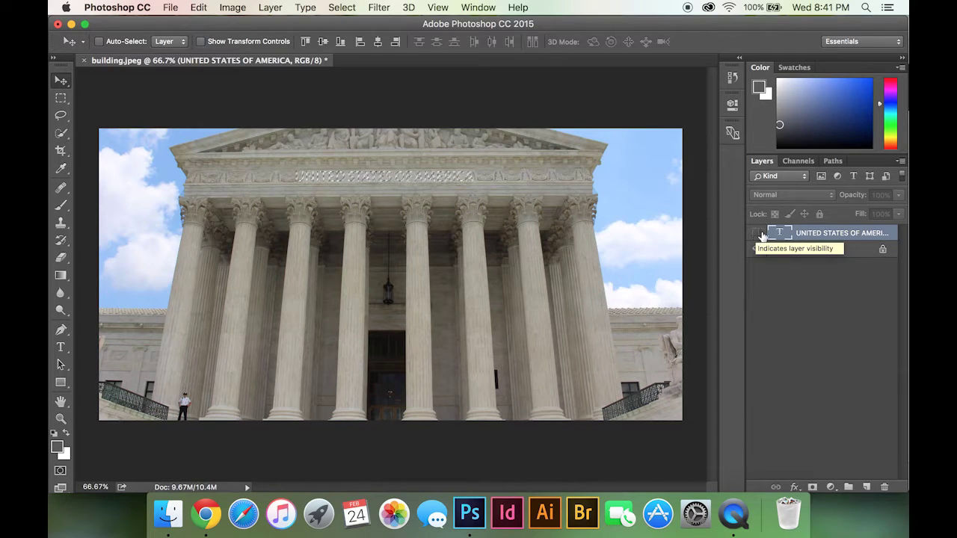
click(866, 488)
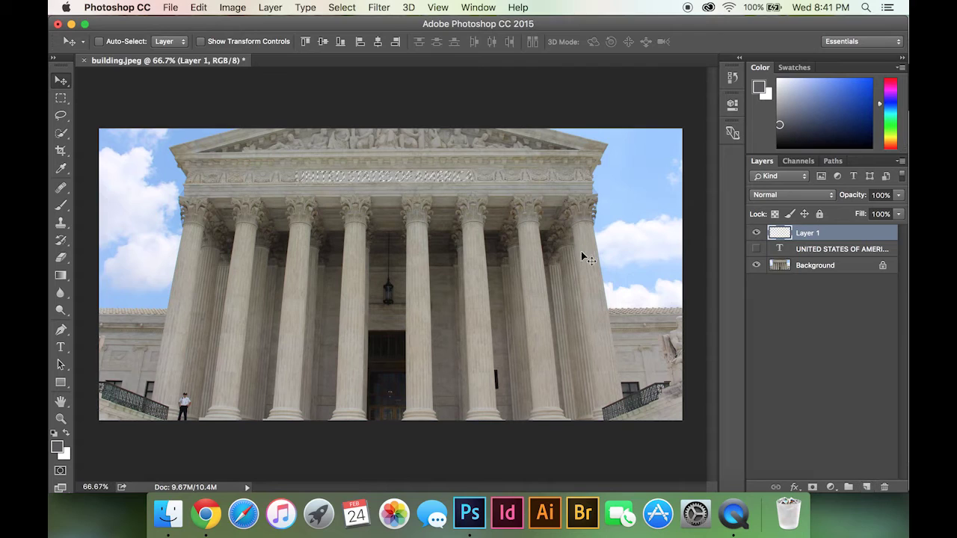
key(super+d)
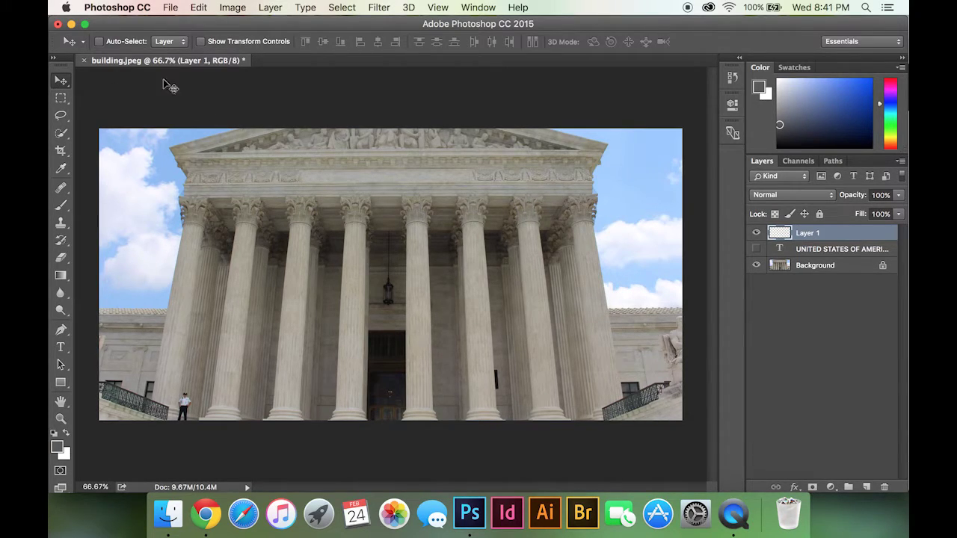
Step: Start the Vanishing Point filter and draw a four-corner perspective plane over the blank panel of the frieze
click(378, 7)
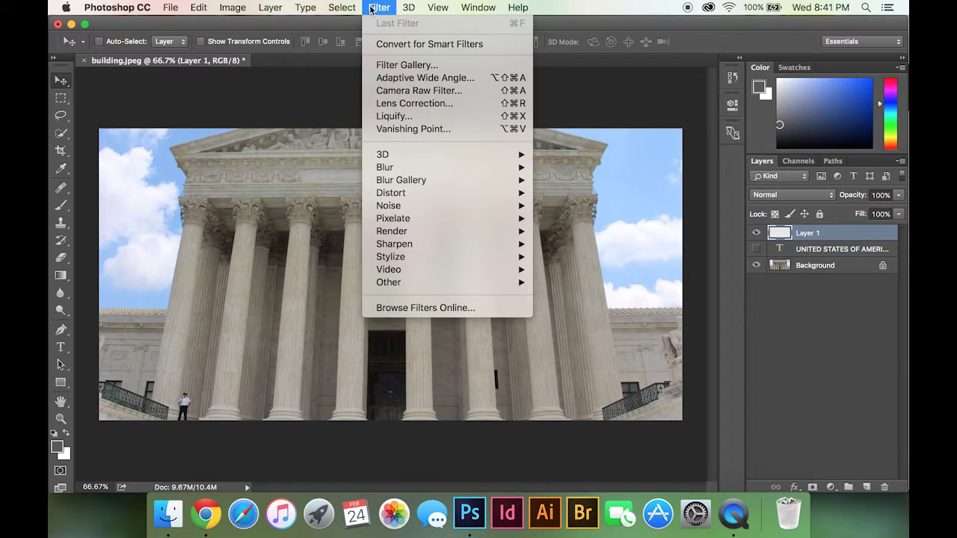
click(408, 131)
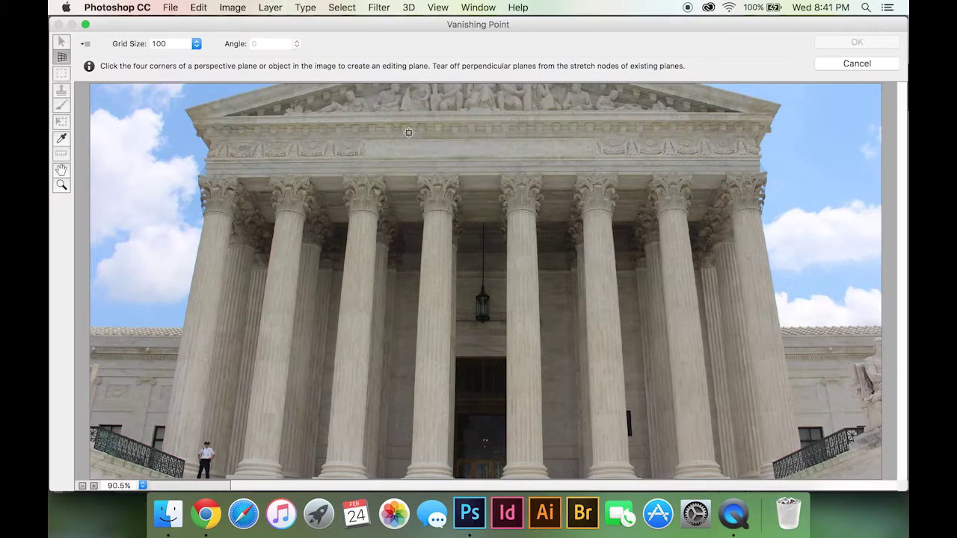
scroll(377, 136, up, 3)
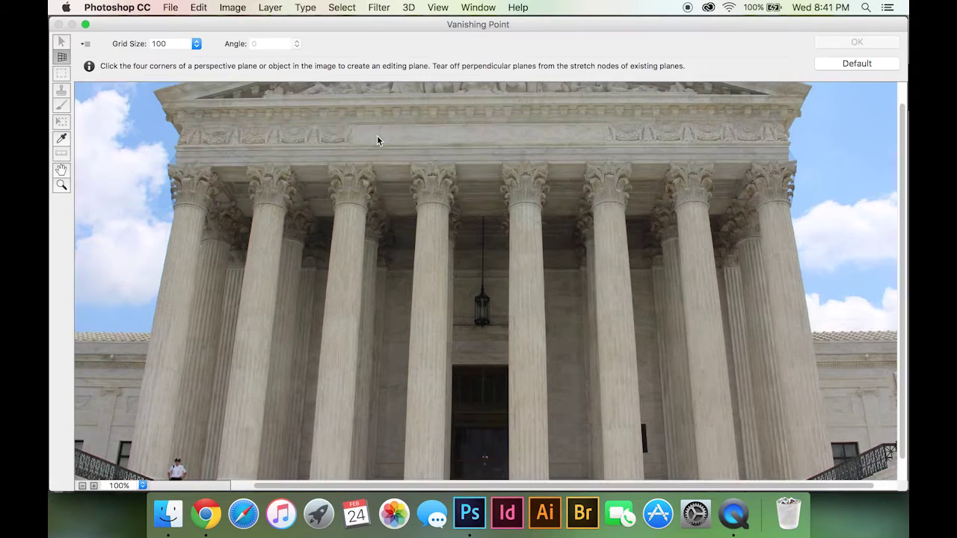
scroll(390, 249, up, 5)
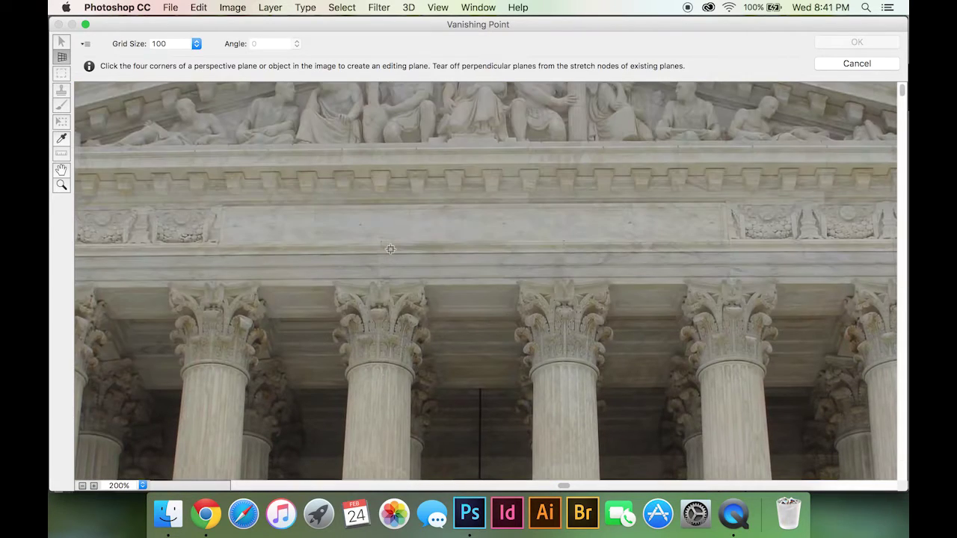
scroll(390, 249, right, 2)
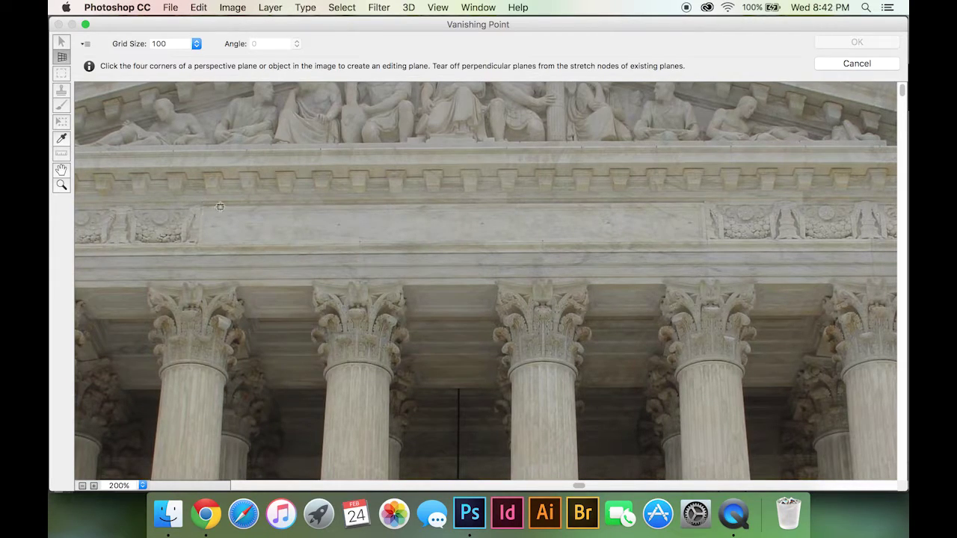
click(201, 207)
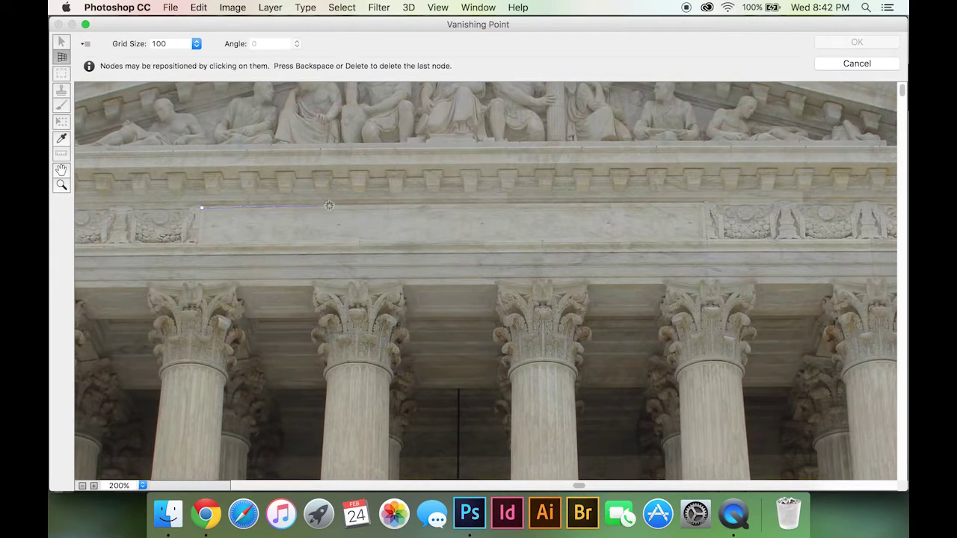
click(704, 203)
click(706, 241)
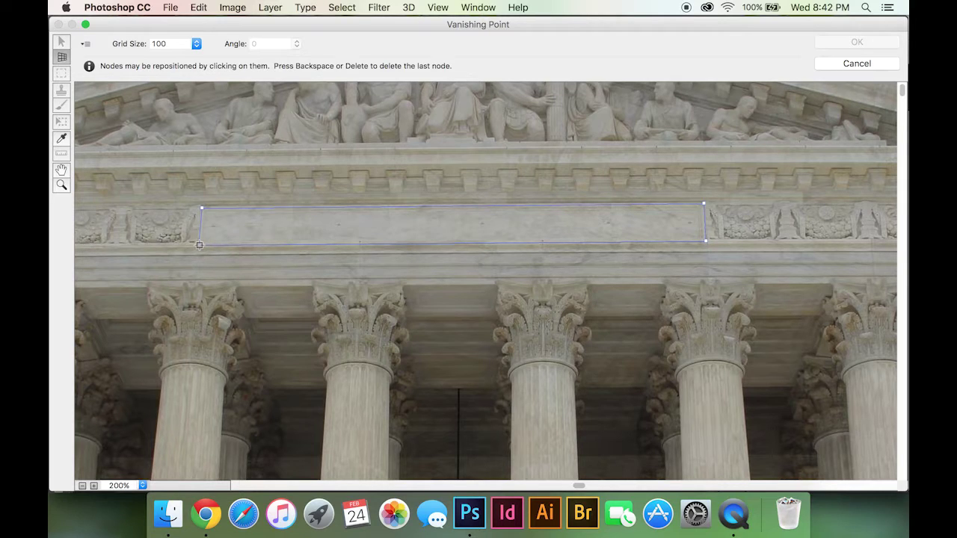
click(199, 245)
Step: Fine-tune the upper-left and lower-right corners of the perspective plane to match the edges of the frieze panel
key(super+equal)
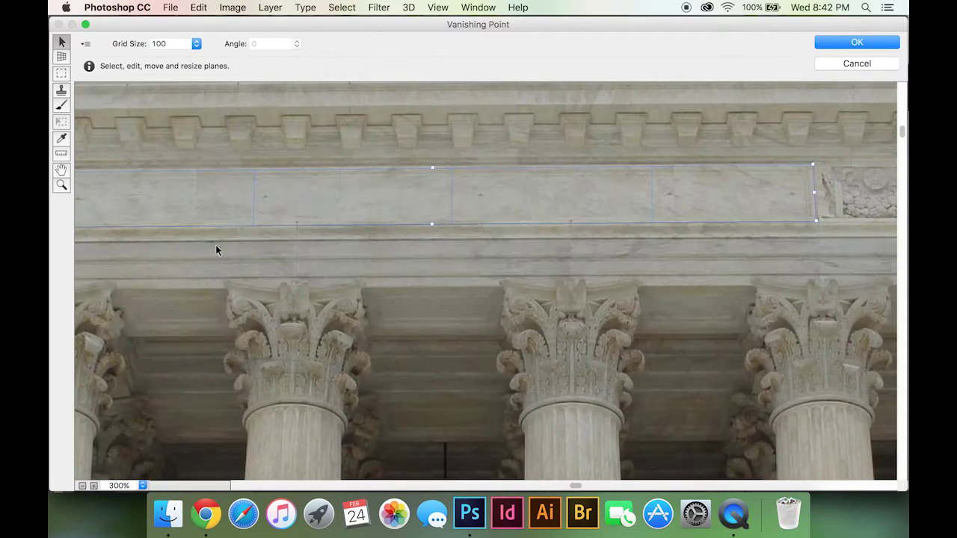
scroll(666, 219, left, 8)
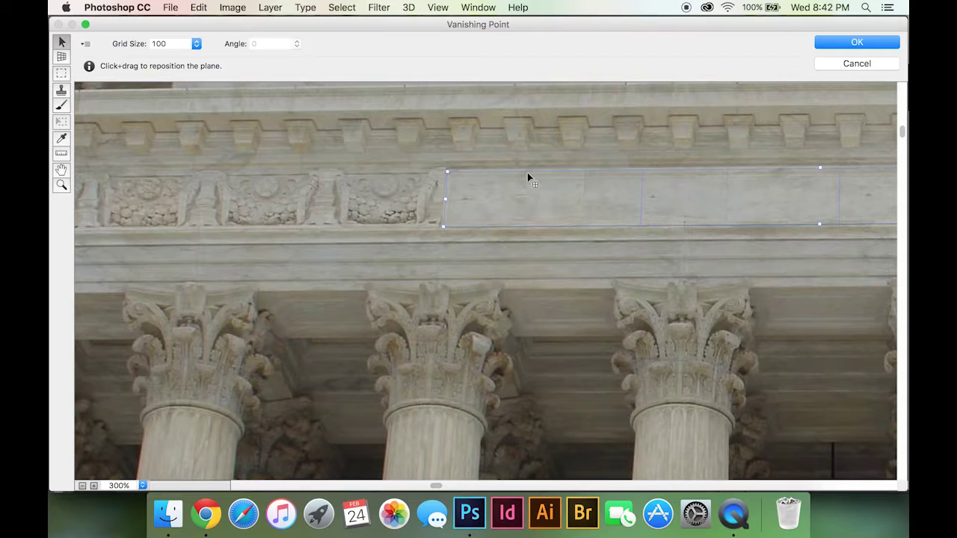
drag(447, 175, 449, 173)
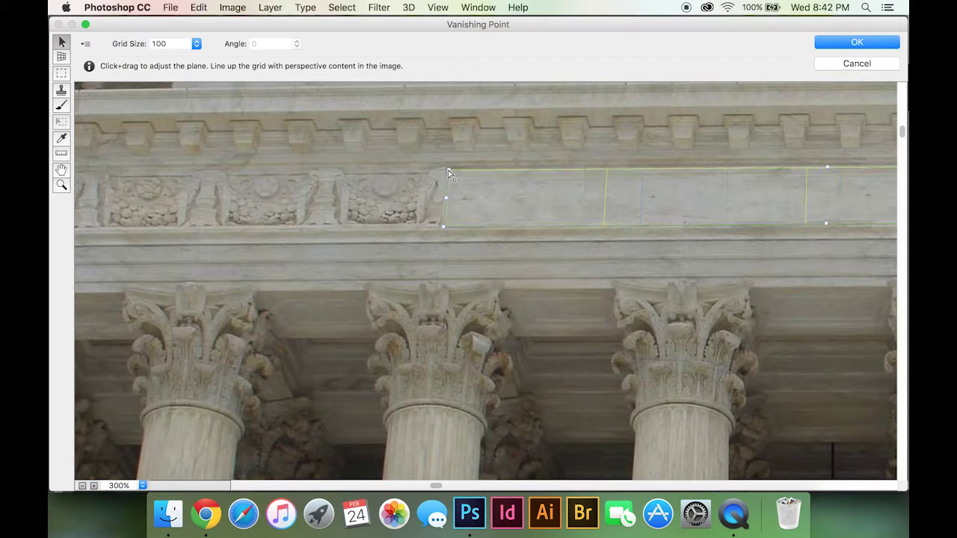
scroll(496, 224, right, 10)
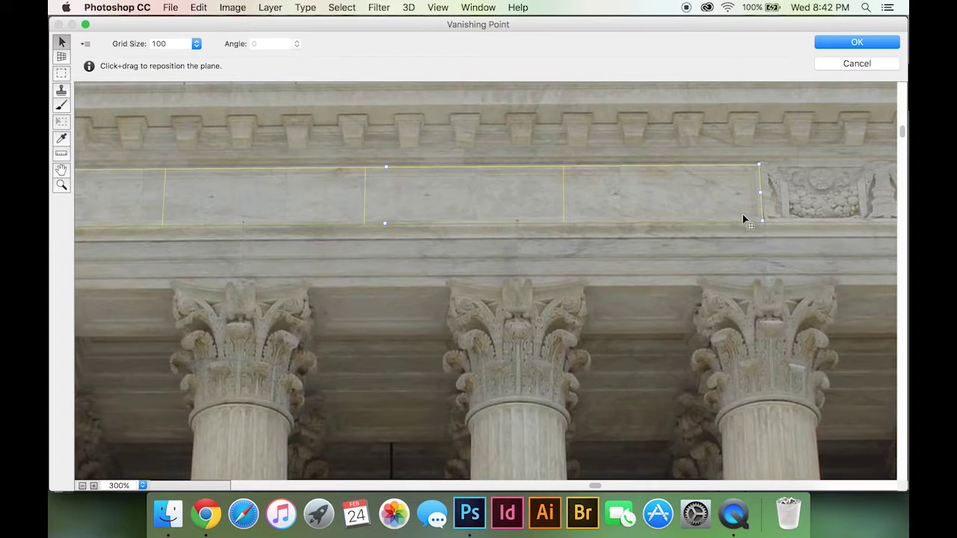
drag(763, 223, 765, 222)
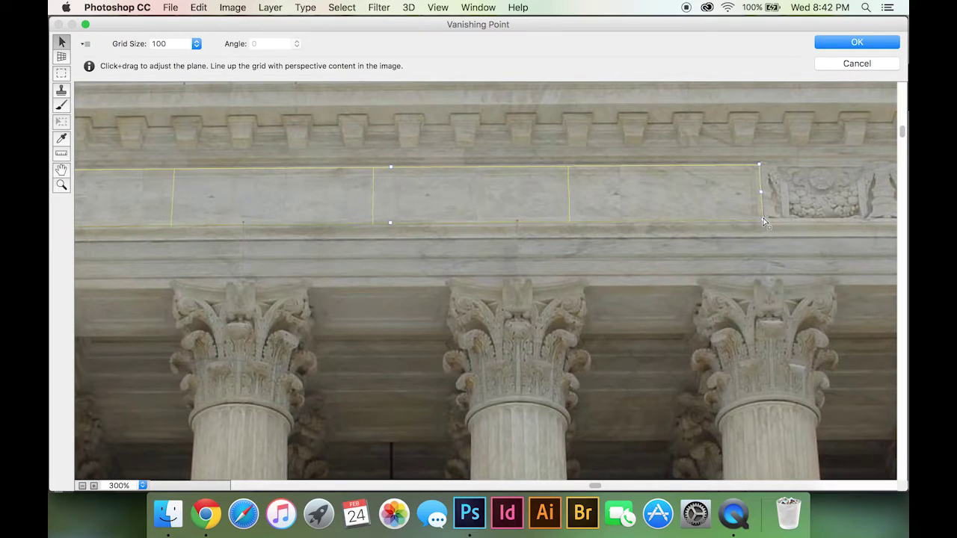
key(super+minus)
key(super+minus)
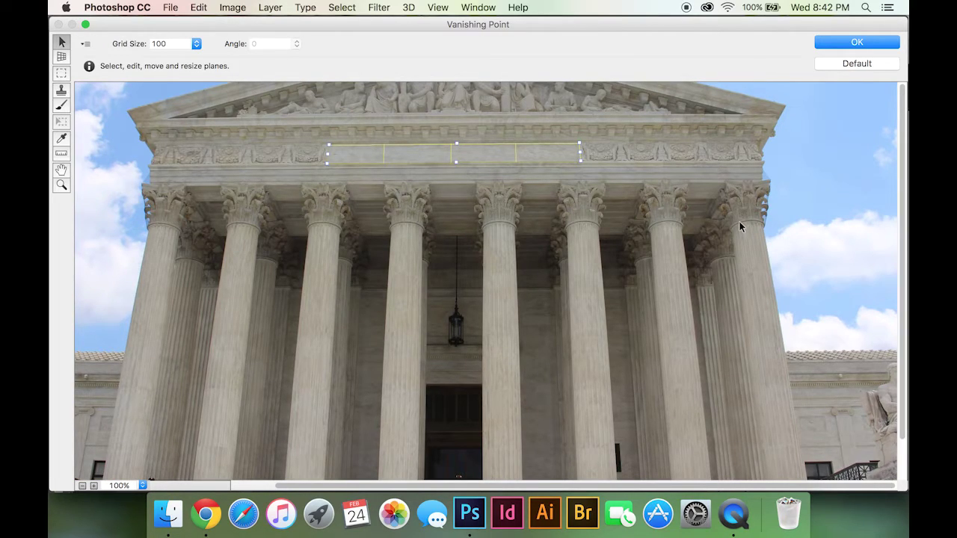
Step: Paste the copied text into Vanishing Point and move it onto the perspective plane on the frieze
key(super+v)
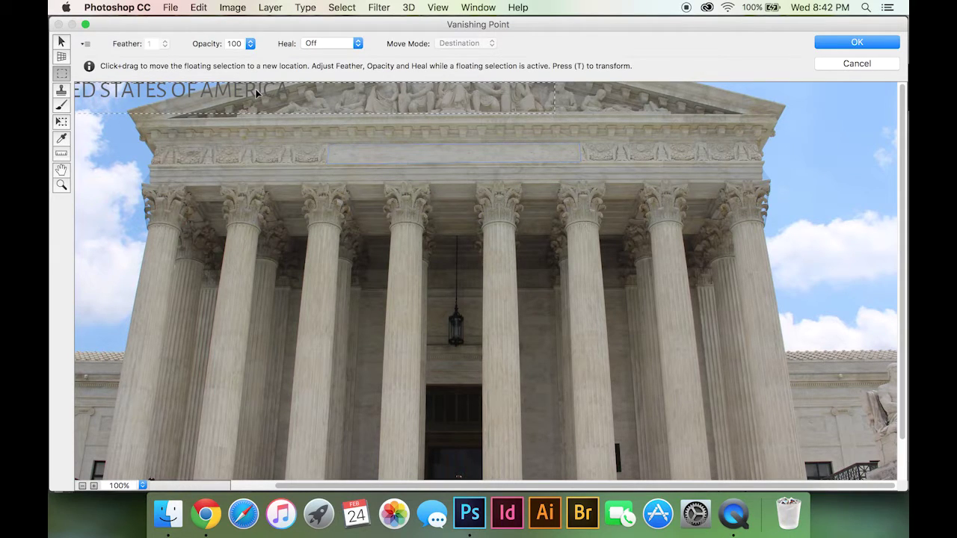
drag(256, 92, 455, 156)
Step: Scale the pasted text with the Transform tool to fit the frieze panel, centre it, and apply the Vanishing Point filter
key(super+t)
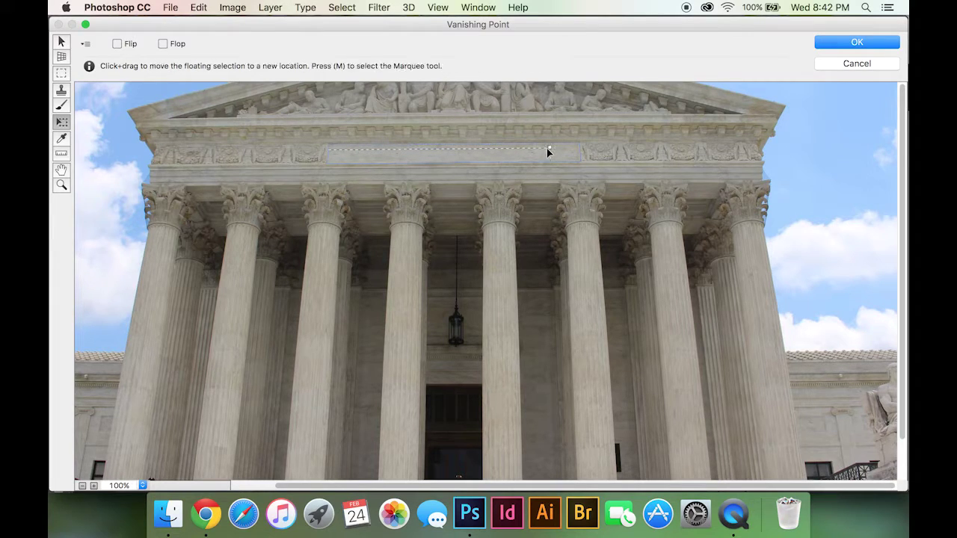
drag(541, 147, 390, 156)
key(super+z)
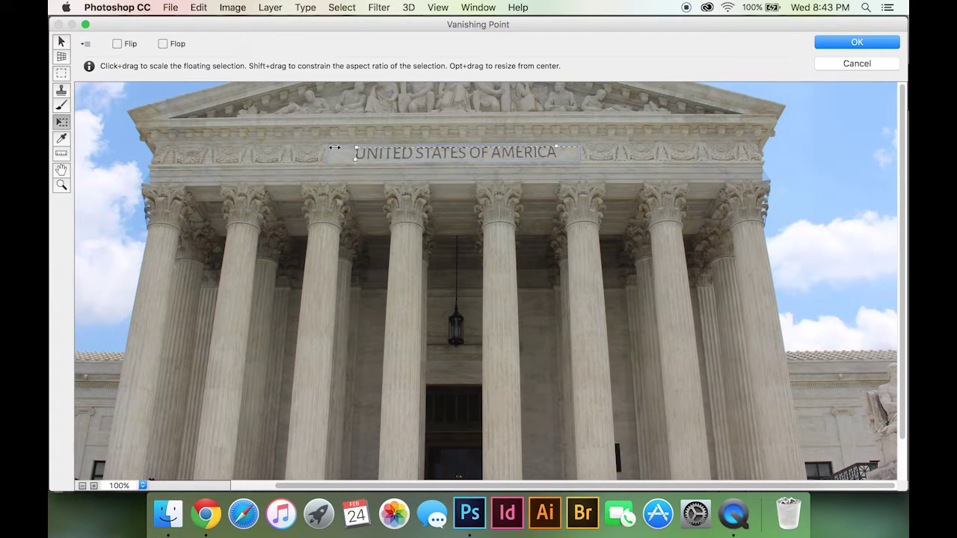
drag(331, 148, 296, 147)
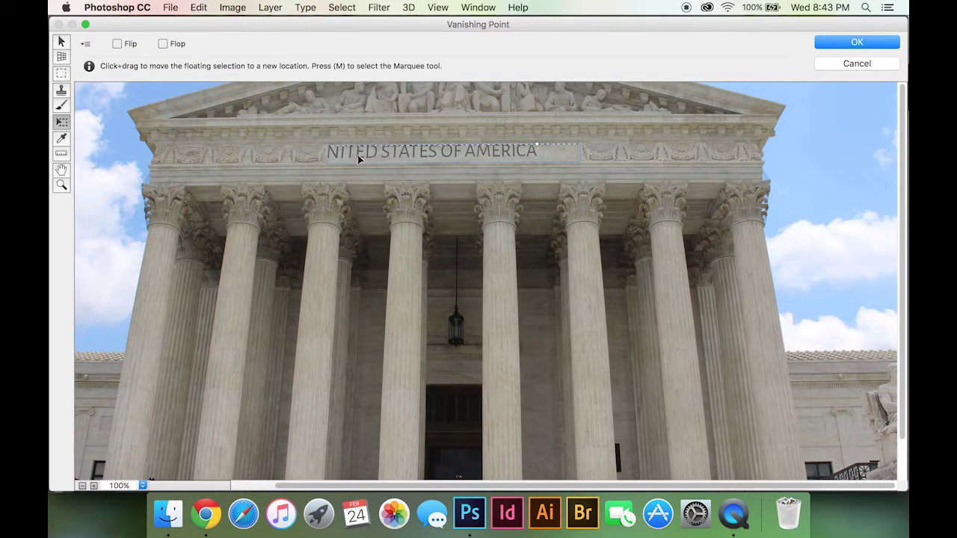
drag(383, 163, 387, 161)
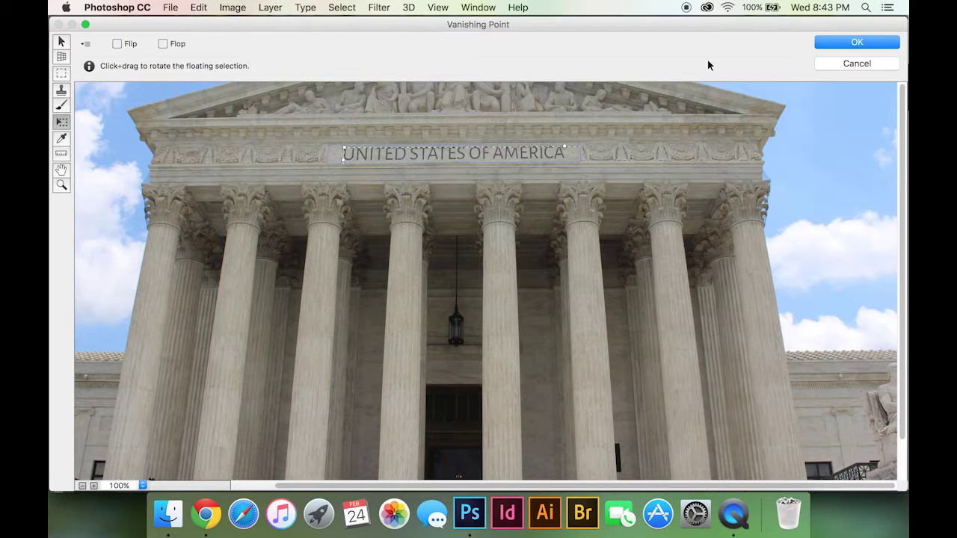
click(824, 41)
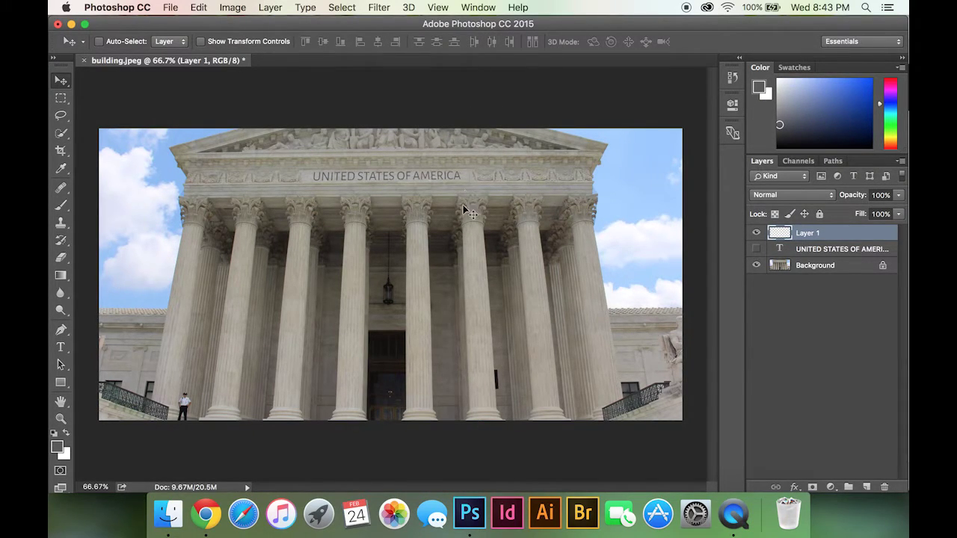
Step: Add a Bevel & Emboss effect to Layer 1, keeping the lettering in view beside the Layer Style settings
key(super+equal)
key(super+equal)
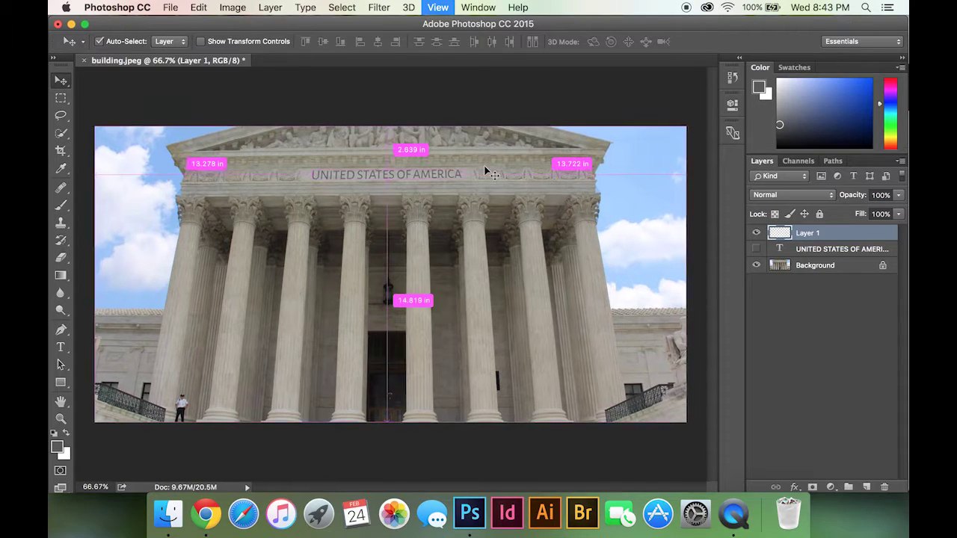
scroll(485, 170, up, 3)
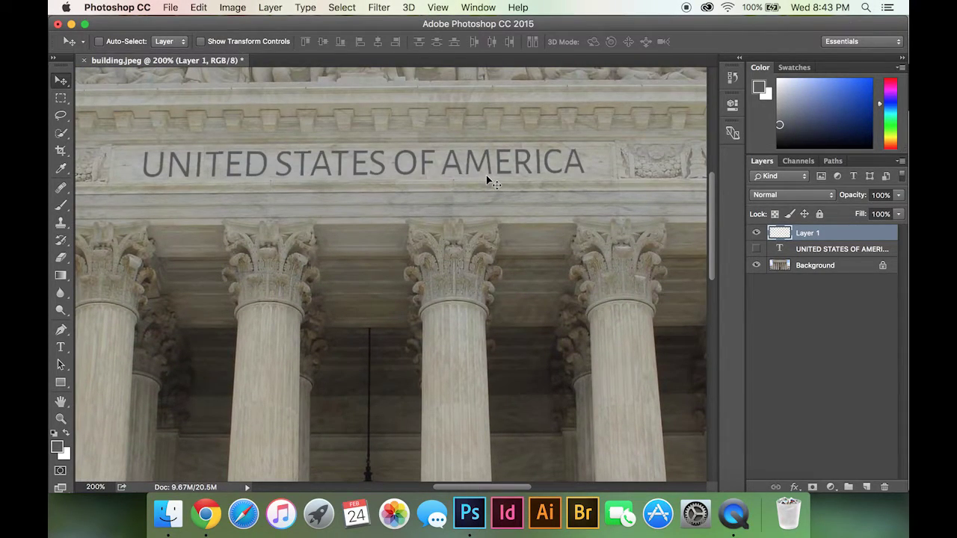
scroll(486, 180, left, 3)
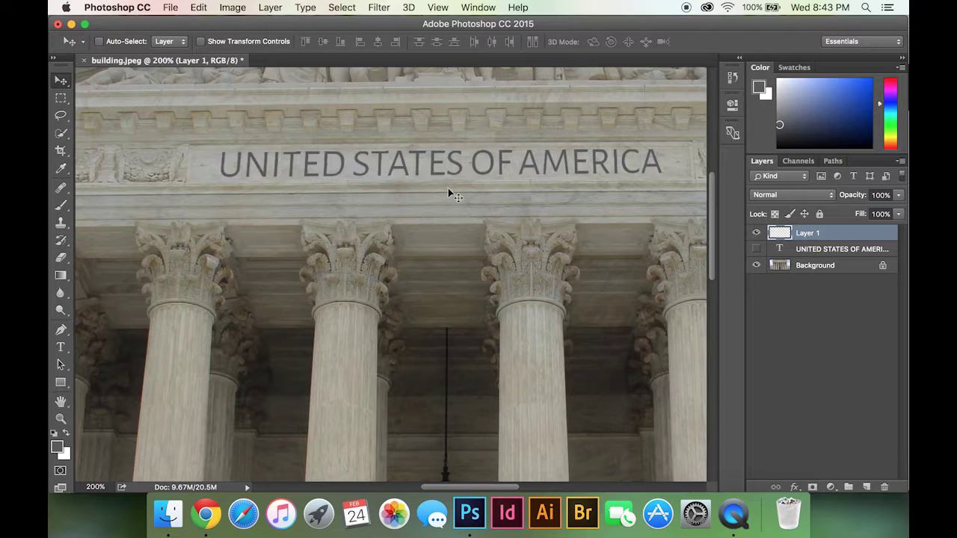
scroll(449, 193, right, 2)
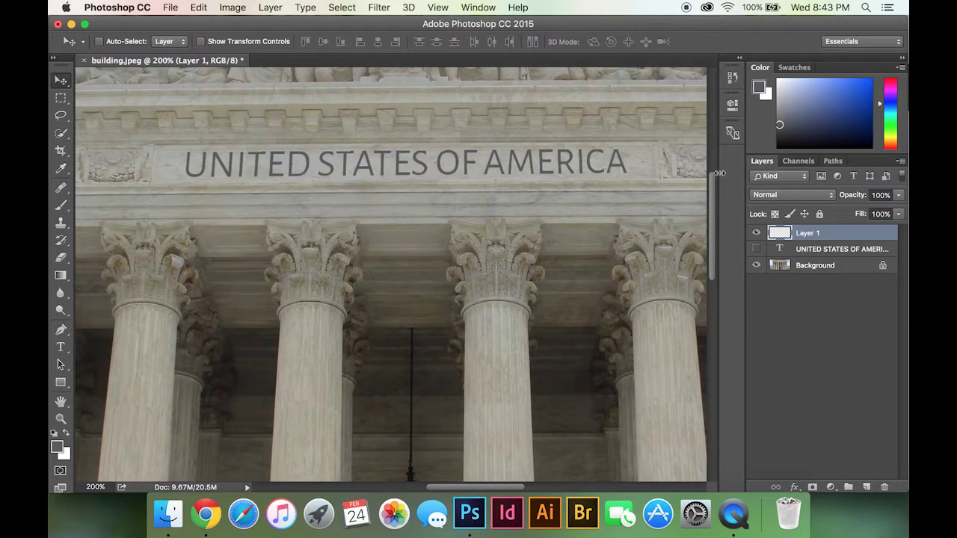
double_click(808, 233)
double_click(847, 234)
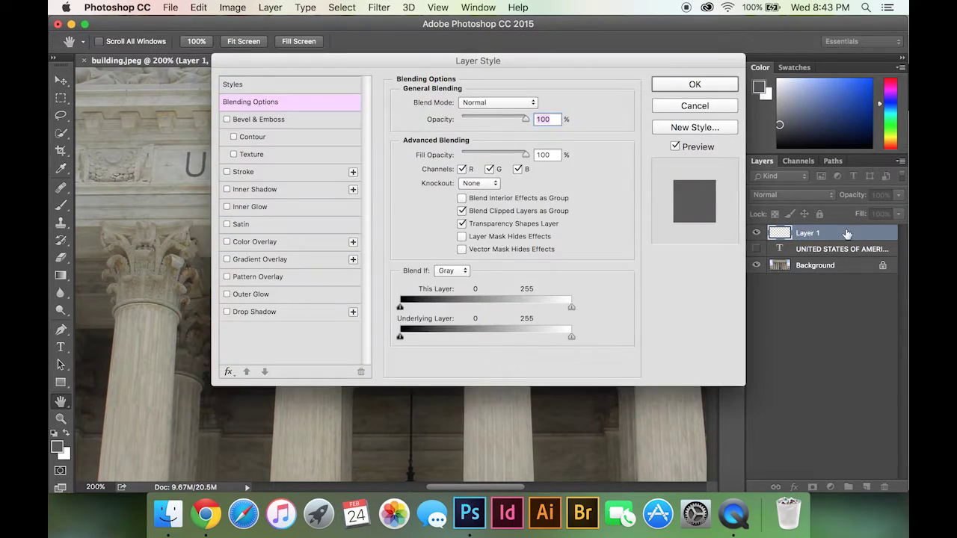
drag(508, 60, 528, 199)
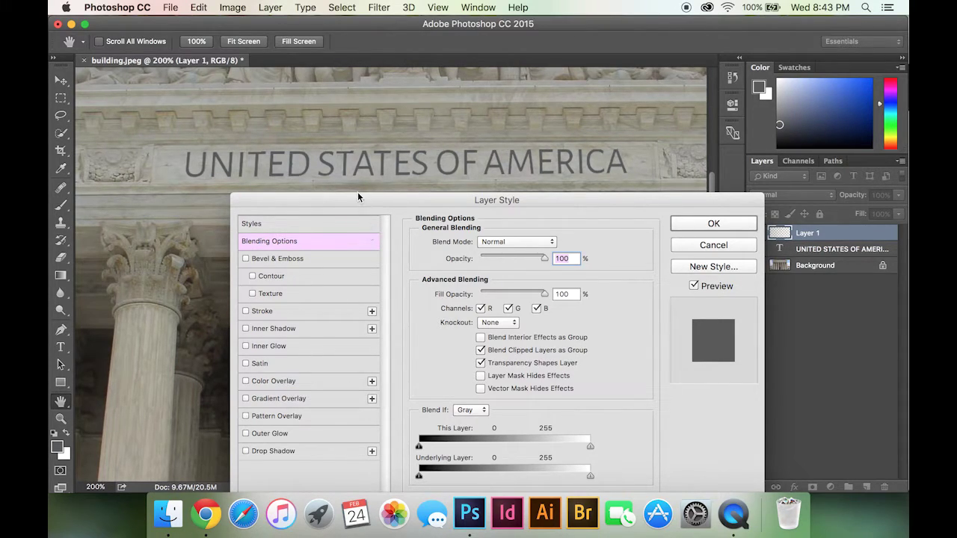
drag(363, 199, 354, 189)
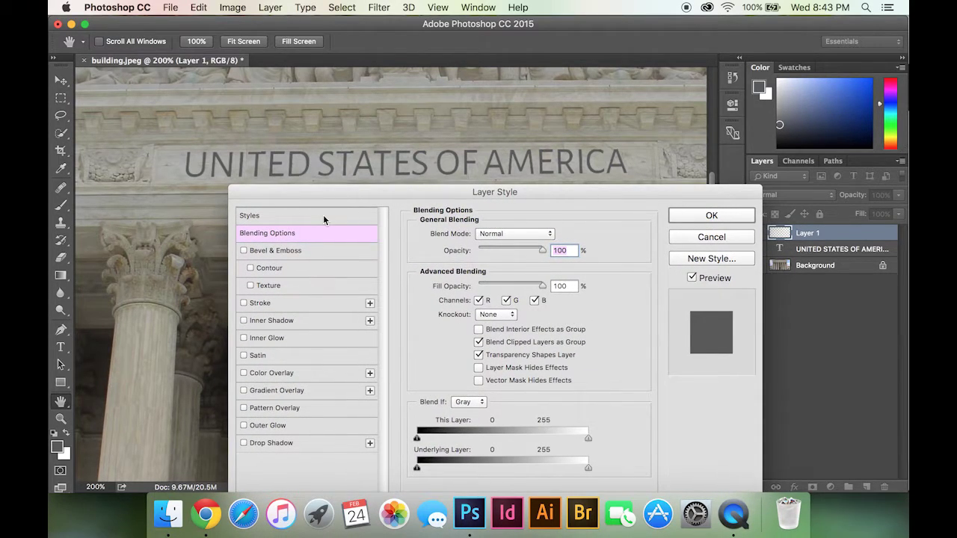
click(244, 252)
click(267, 251)
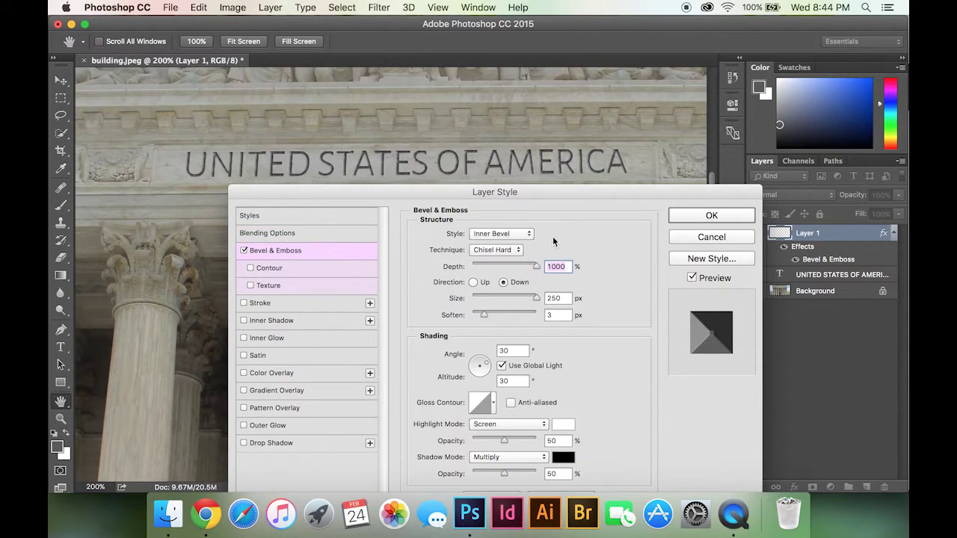
Step: Try the Smooth technique for the lettering's bevel and return it to Chisel Hard
click(516, 251)
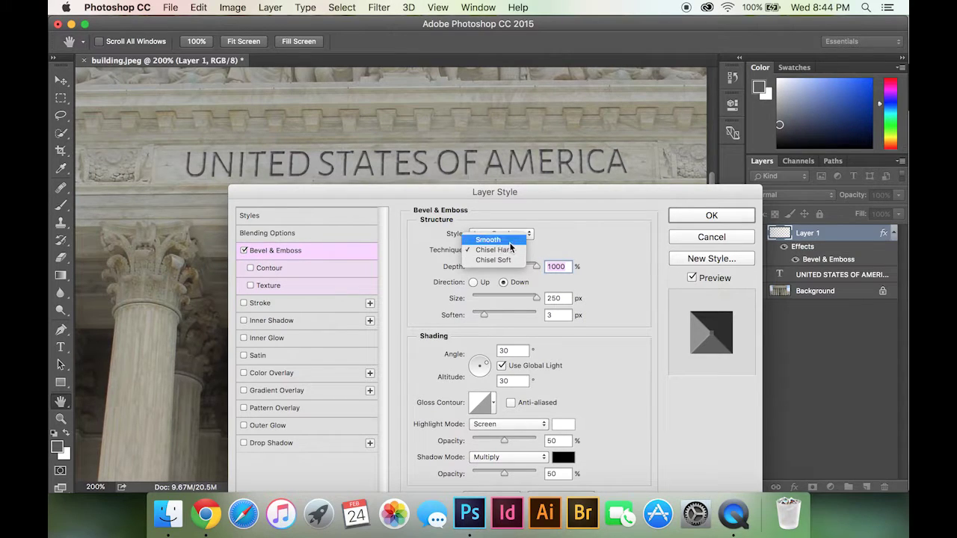
click(508, 240)
click(508, 254)
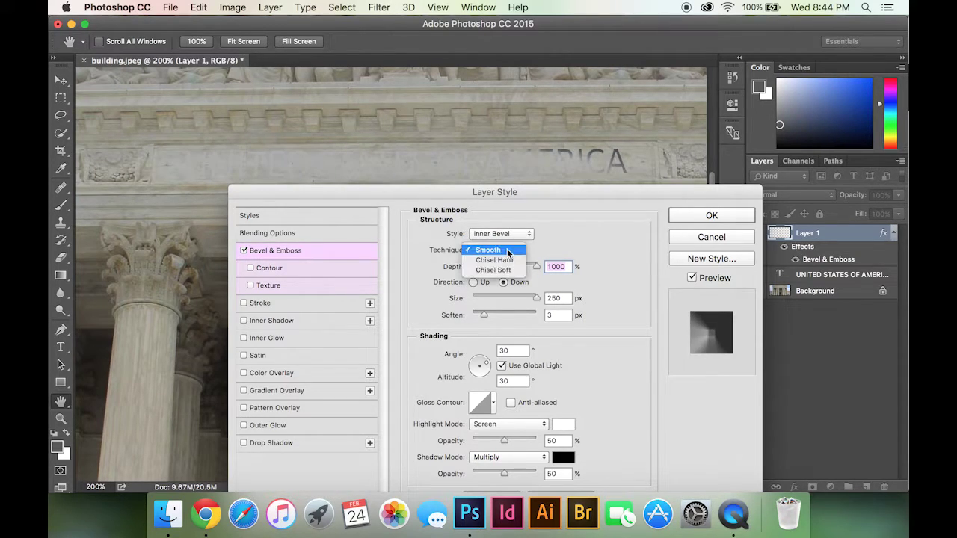
click(506, 257)
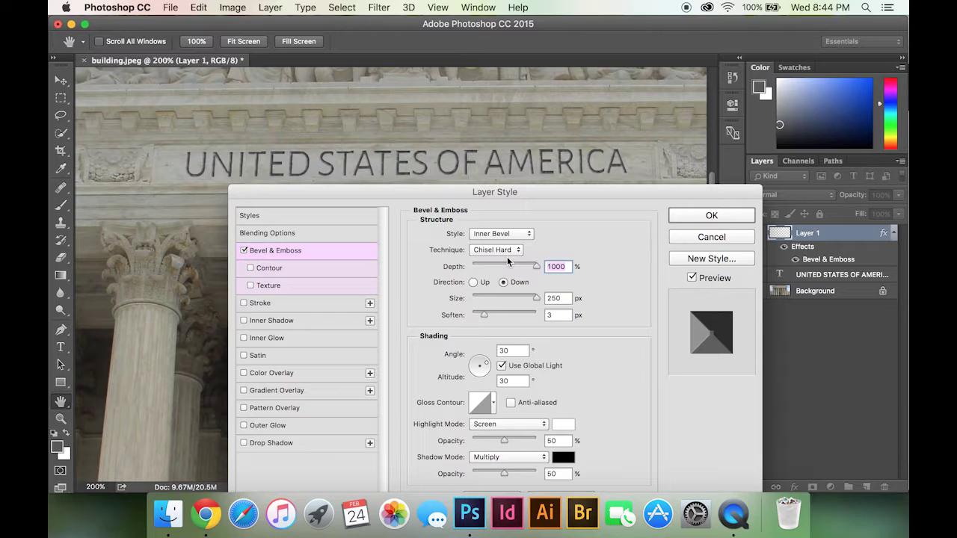
Step: Set the bevel's depth to 636%, direction to Up, size to 183 px and soften to 4 px
drag(535, 267, 513, 267)
click(473, 283)
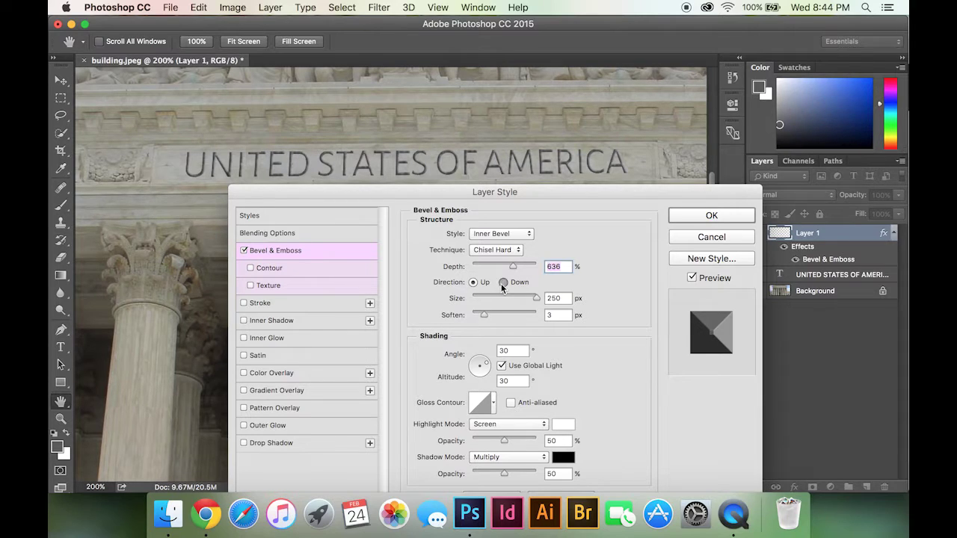
click(502, 282)
click(472, 282)
drag(535, 299, 490, 315)
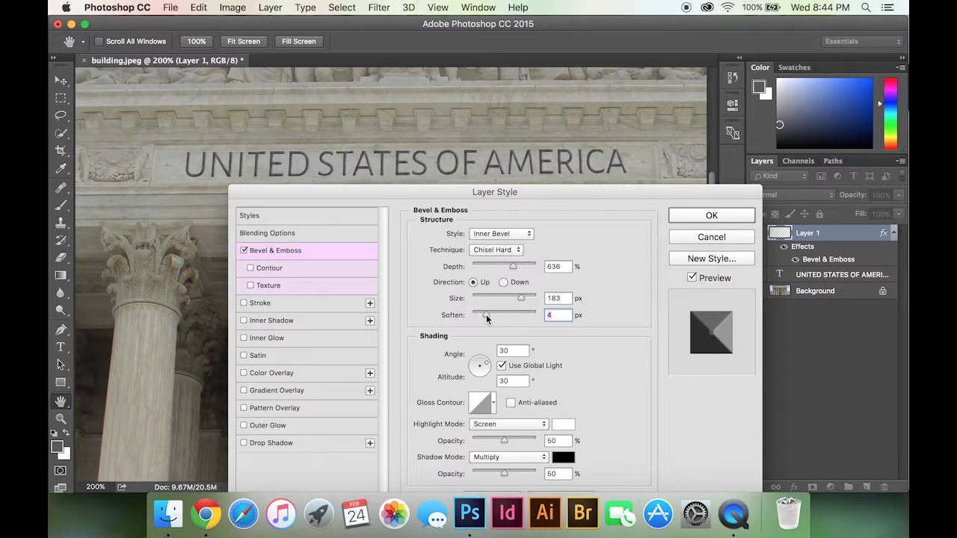
Step: Add an Inner Shadow to the lettering with the Darken blend mode and a distance of 36 px
click(244, 321)
click(268, 321)
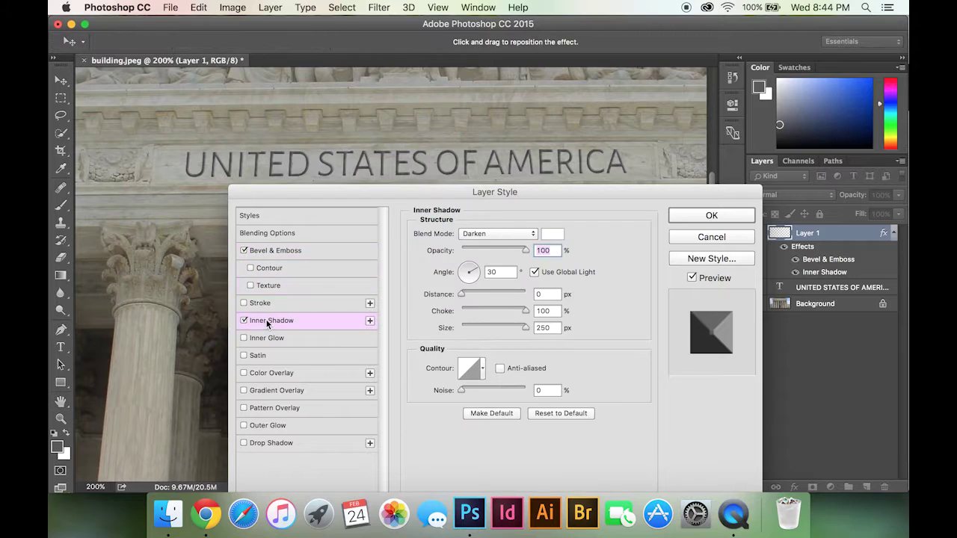
click(531, 234)
click(516, 203)
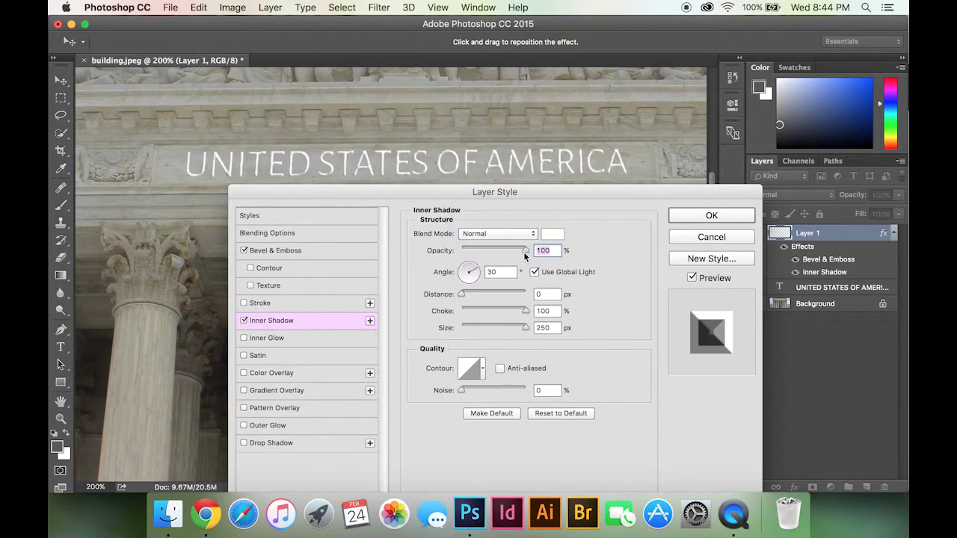
click(534, 235)
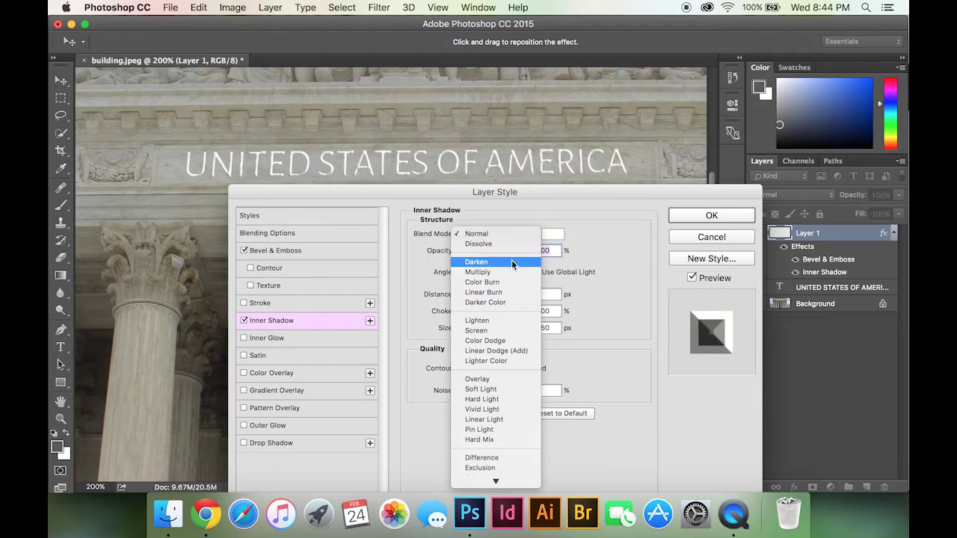
click(512, 259)
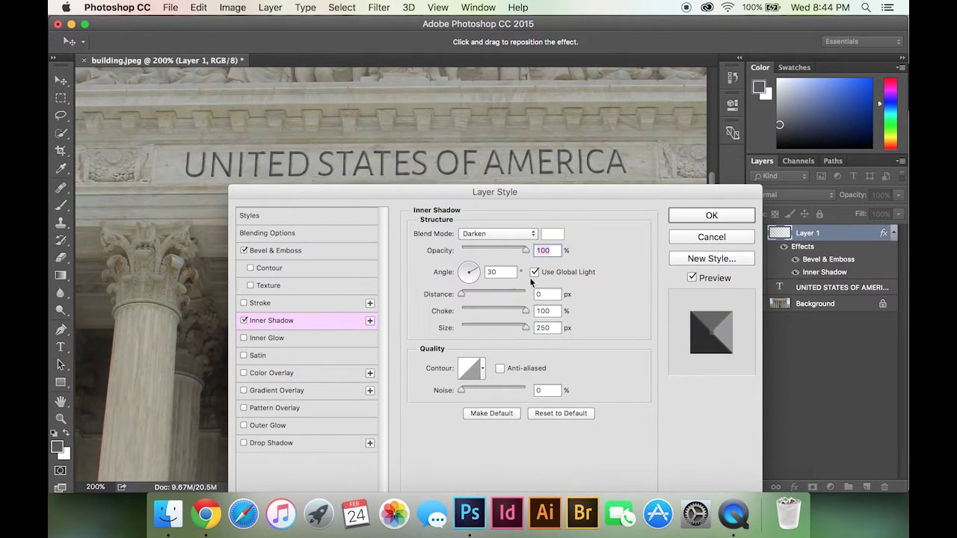
drag(461, 294, 486, 293)
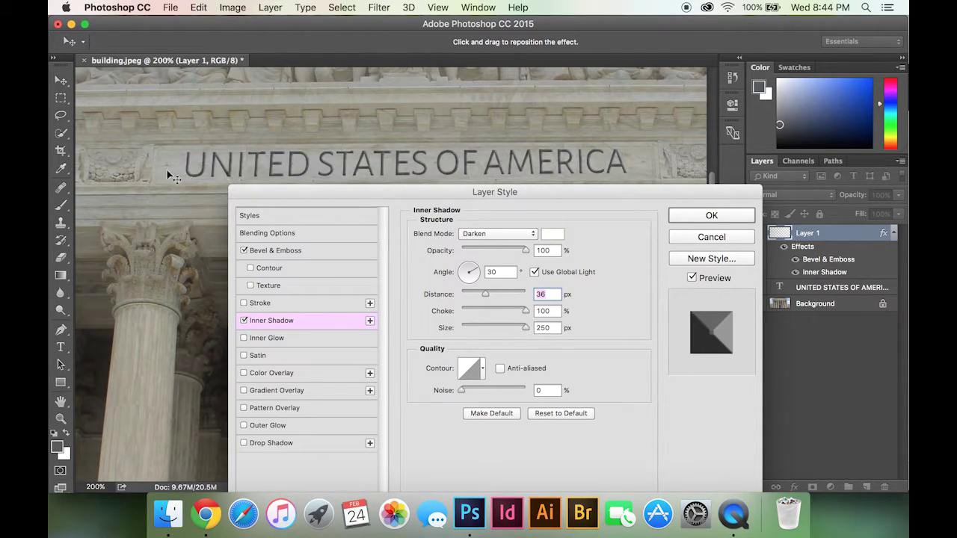
Step: Add a Color Overlay using the dark tone #5b594c sampled from the shadow beside the column, and apply the layer styles
click(268, 373)
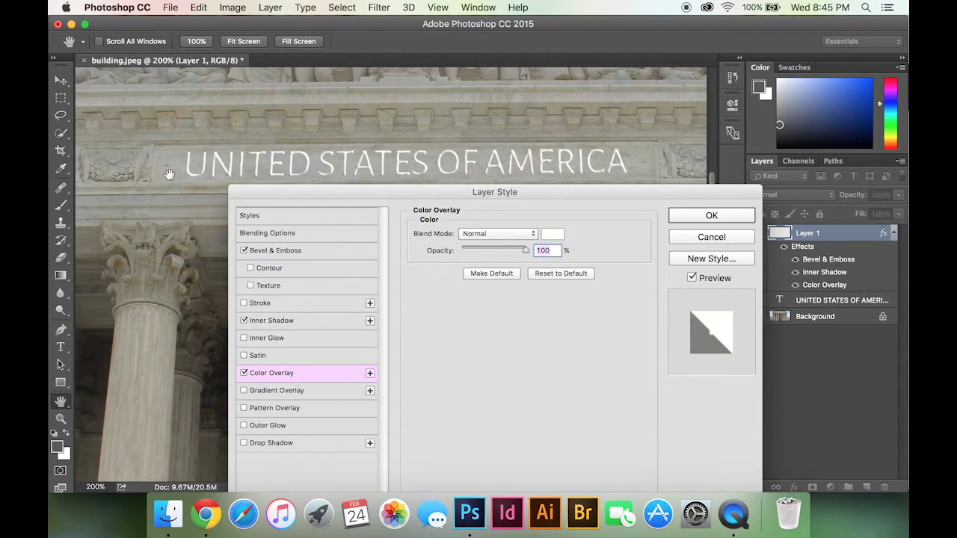
key(Return)
click(553, 235)
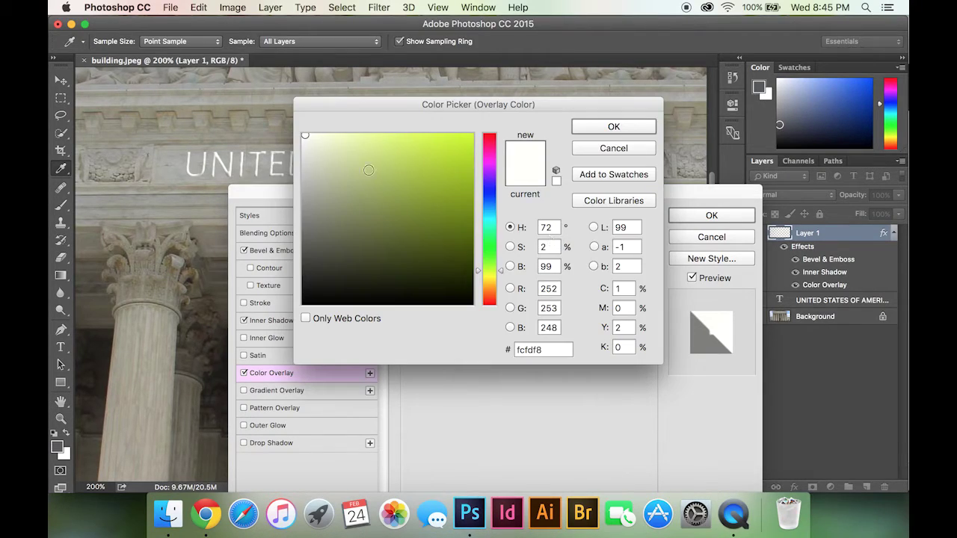
click(175, 160)
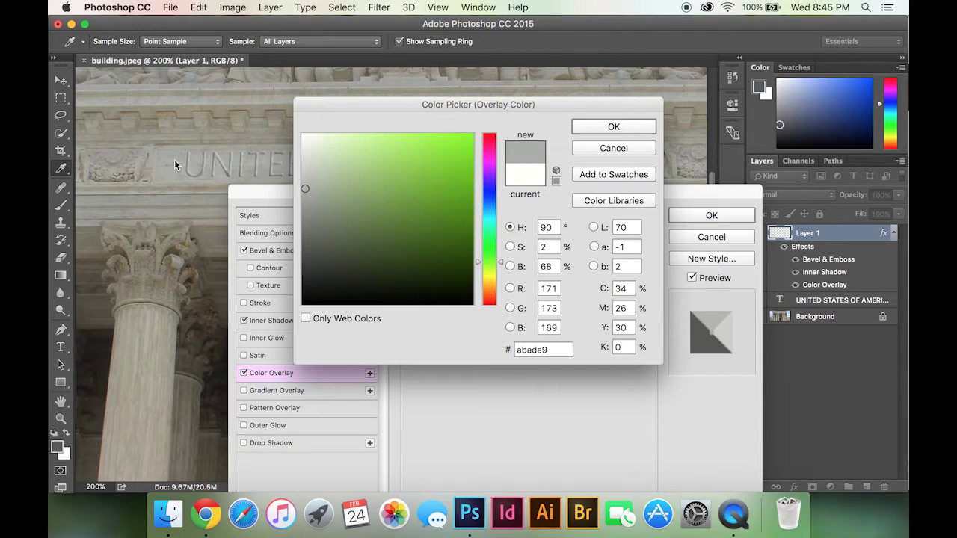
click(215, 277)
click(215, 269)
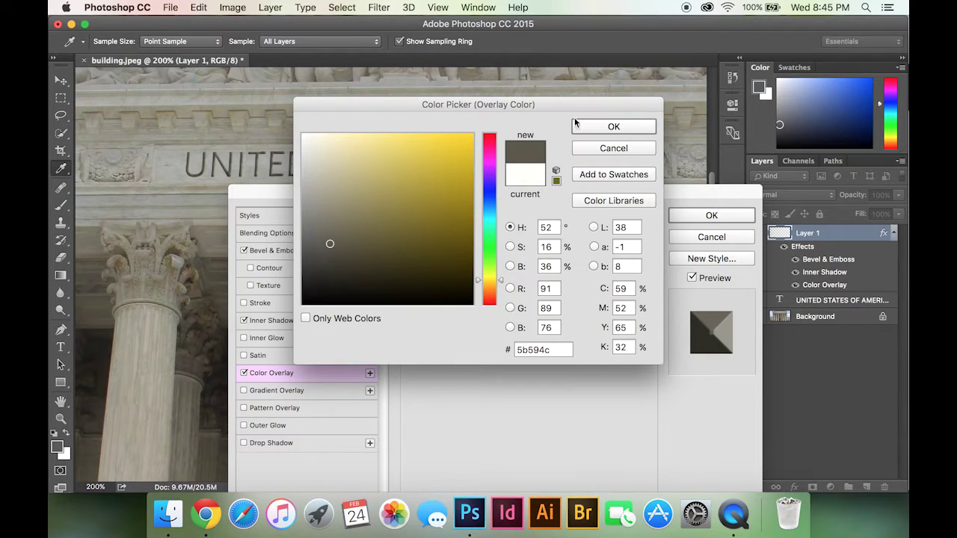
click(600, 126)
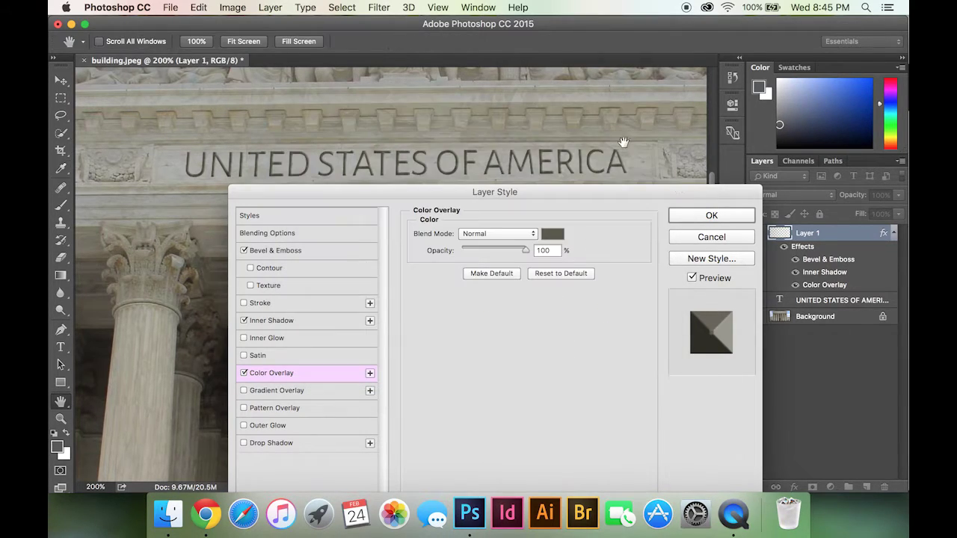
click(707, 218)
Step: Examine the carved lettering up close and in a wider view of the building
key(super+equal)
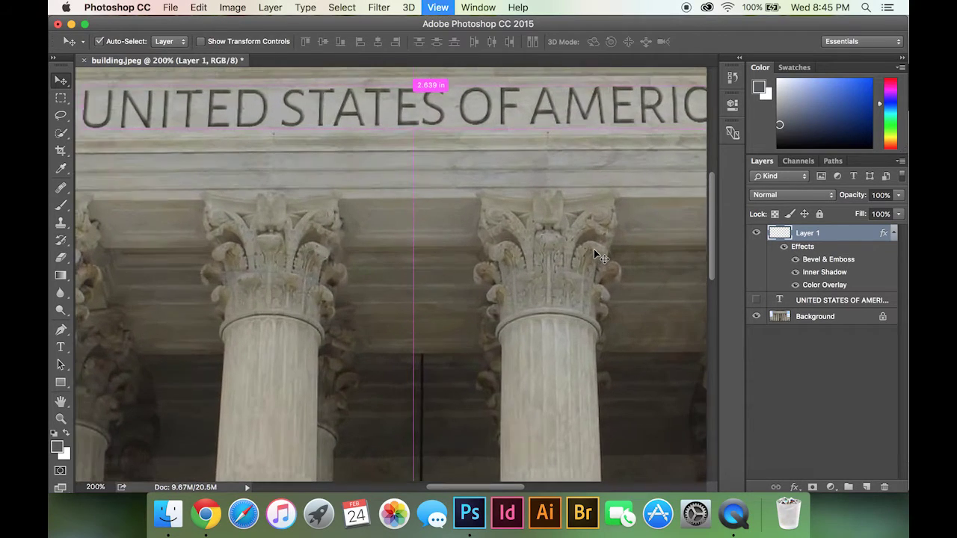
key(super+minus)
key(super+minus)
key(super+minus)
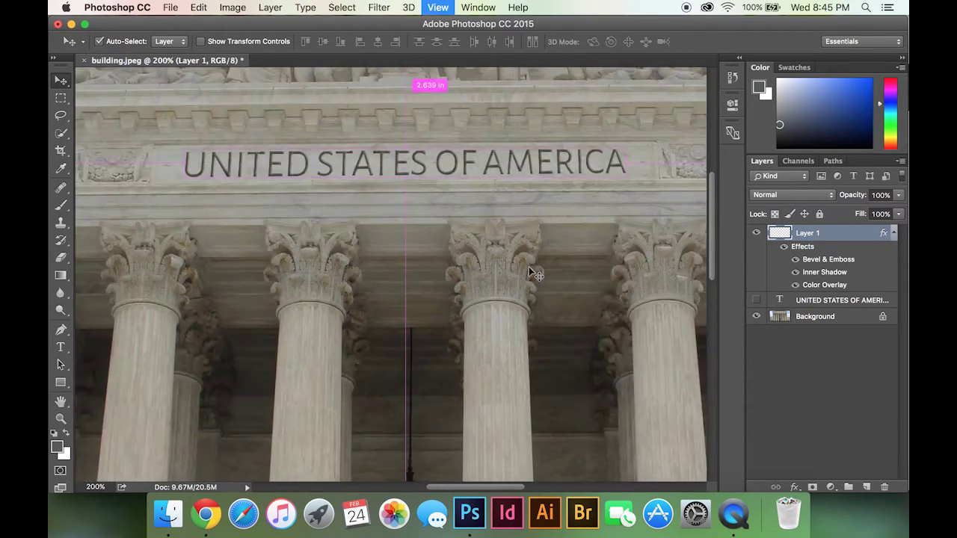